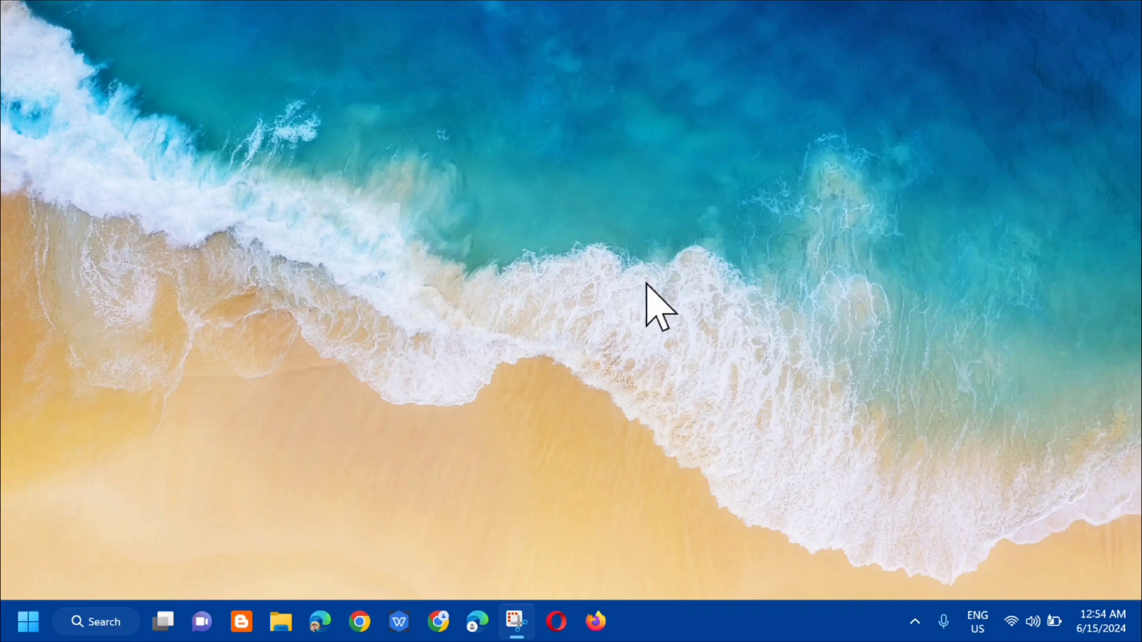
# - Search Windows for "device manager" and open Device Manager
pyautogui.click(102, 625)
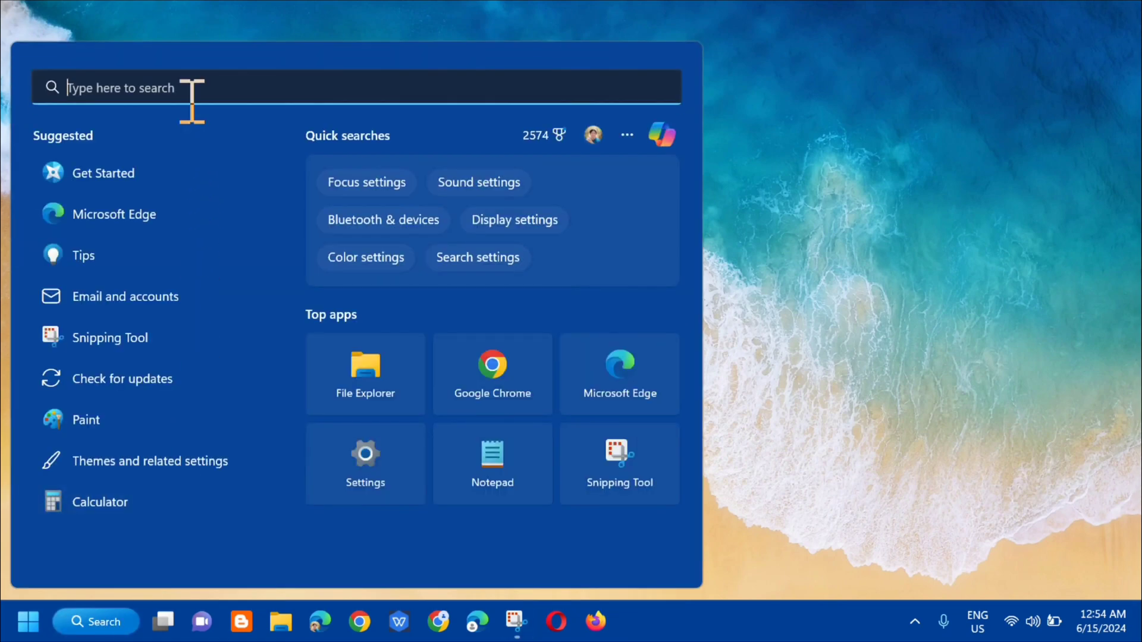
pyautogui.write('device ma')
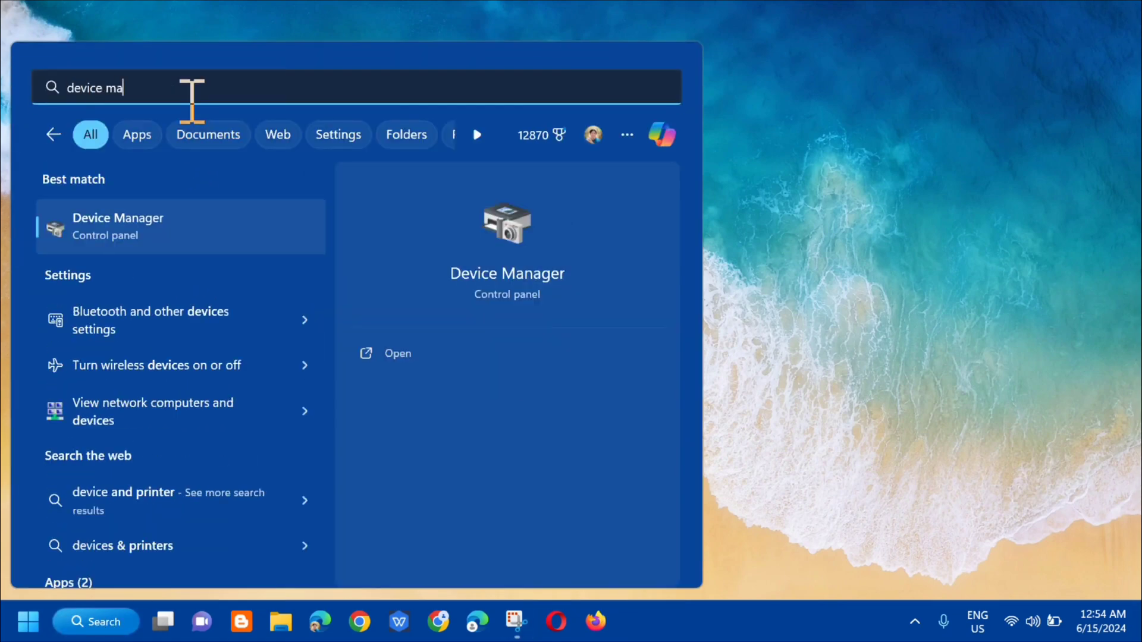
pyautogui.write('nager')
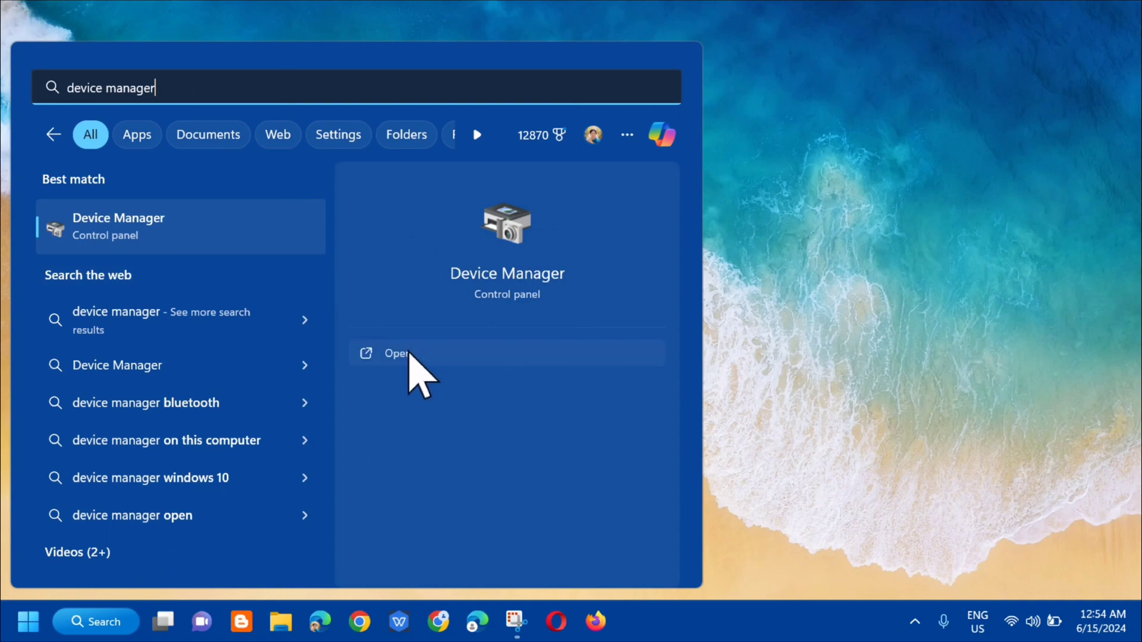
pyautogui.click(401, 356)
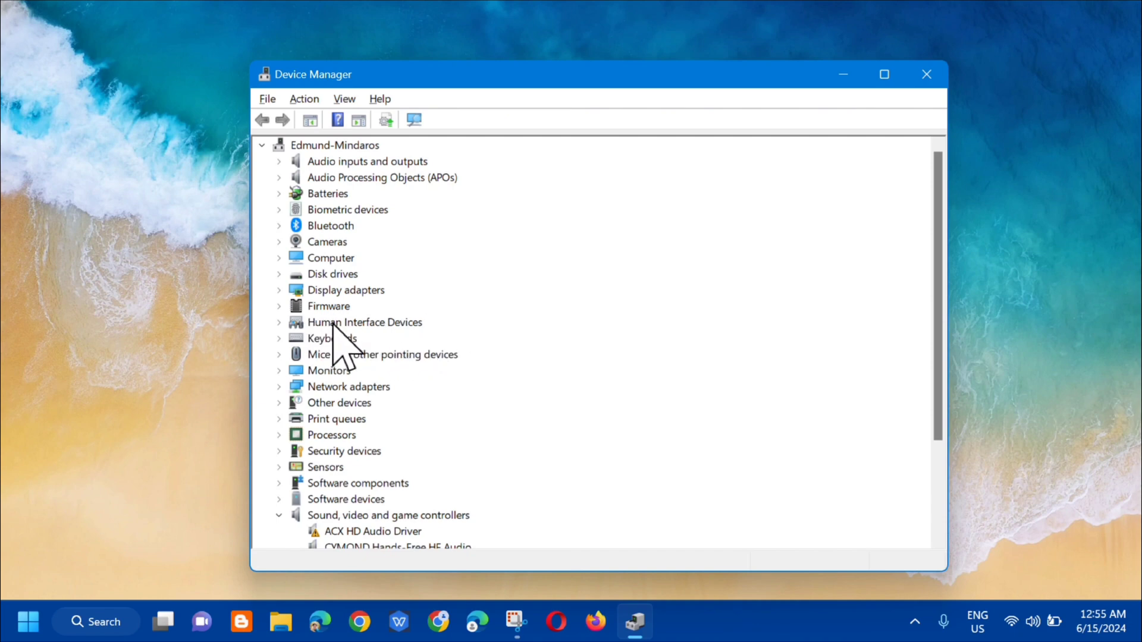
# - Open the properties of the first USB Input Device under Human Interface Devices
pyautogui.click(279, 323)
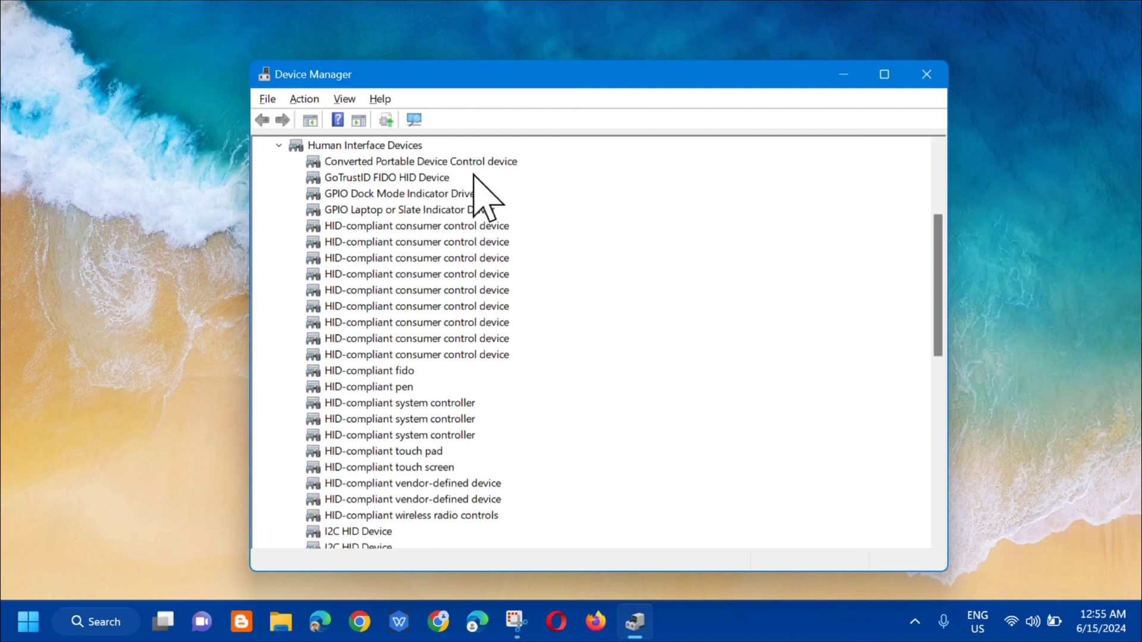
pyautogui.scroll(-5, 470, 208)
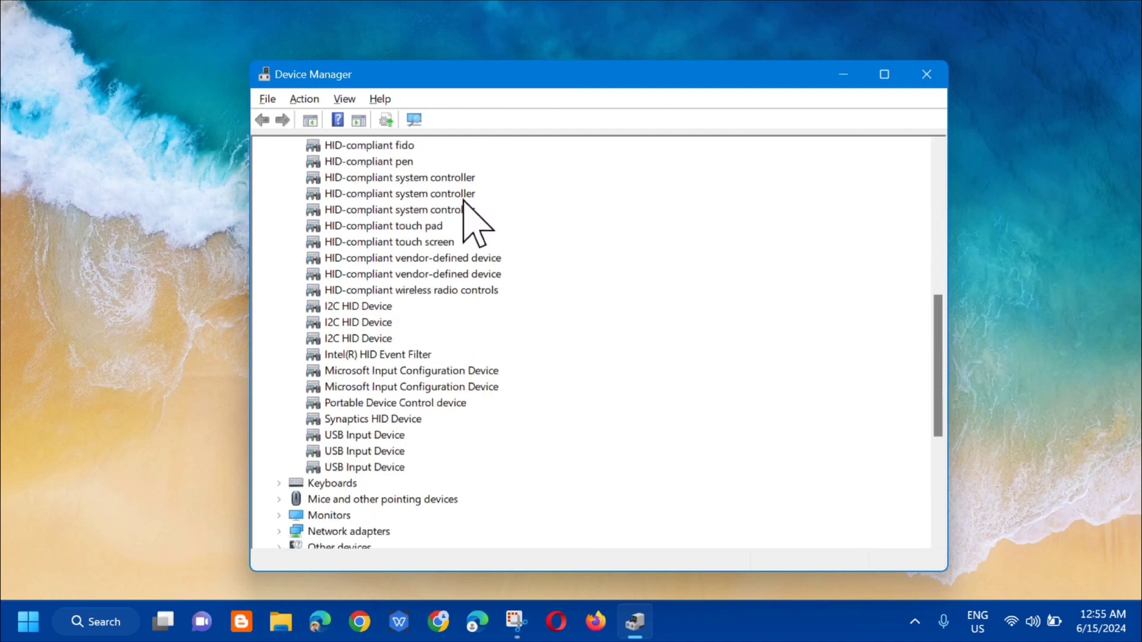
pyautogui.click(397, 439)
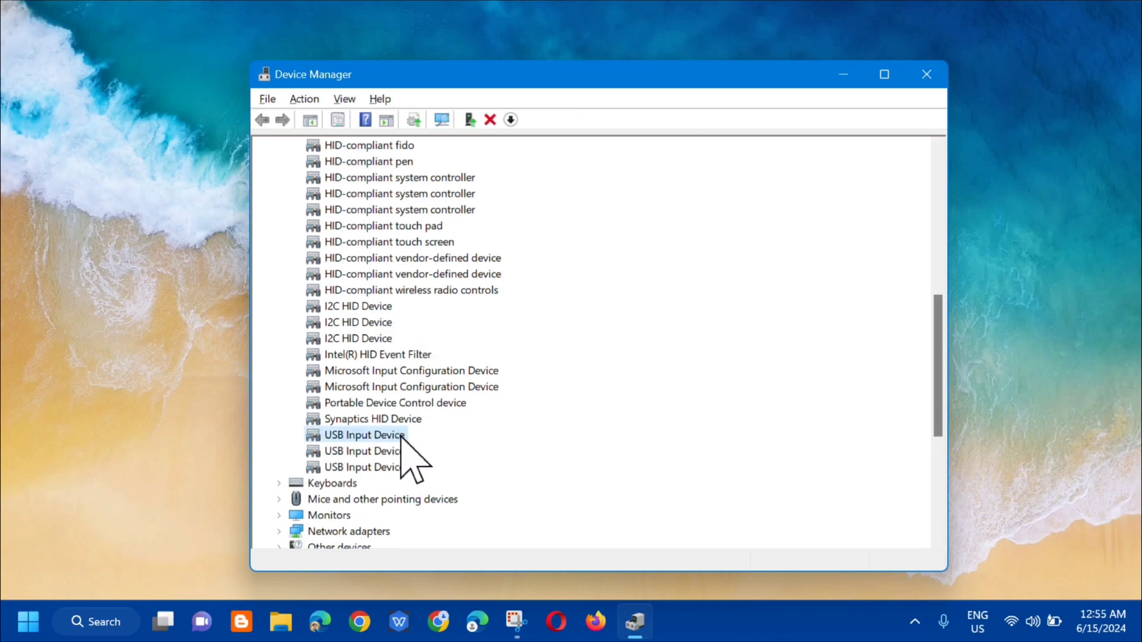
pyautogui.rightClick(402, 438)
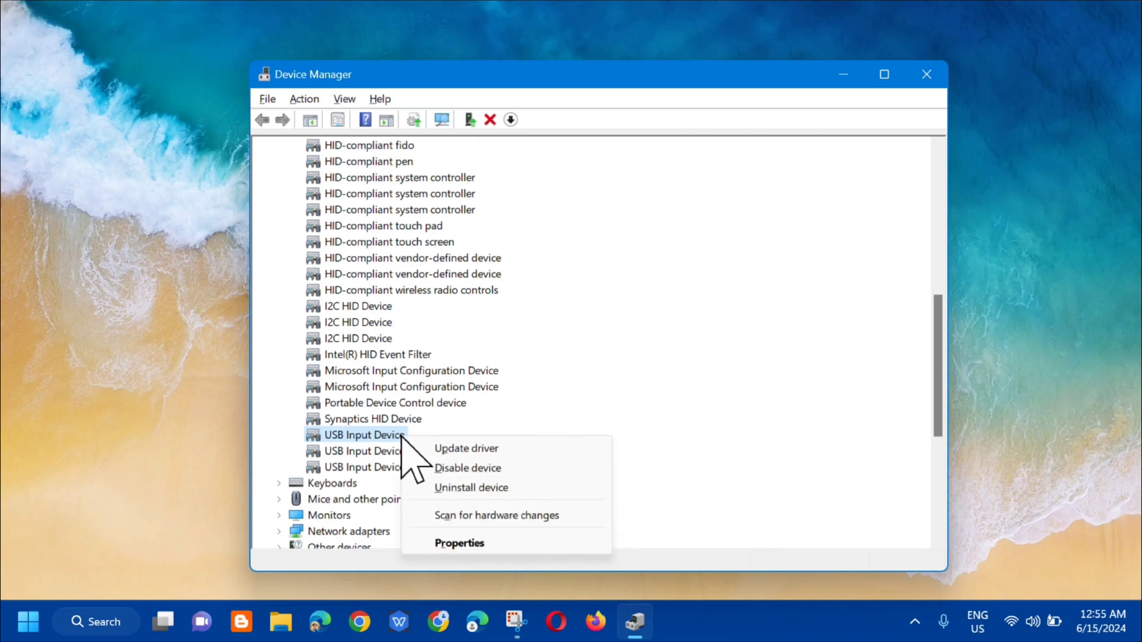
pyautogui.click(458, 546)
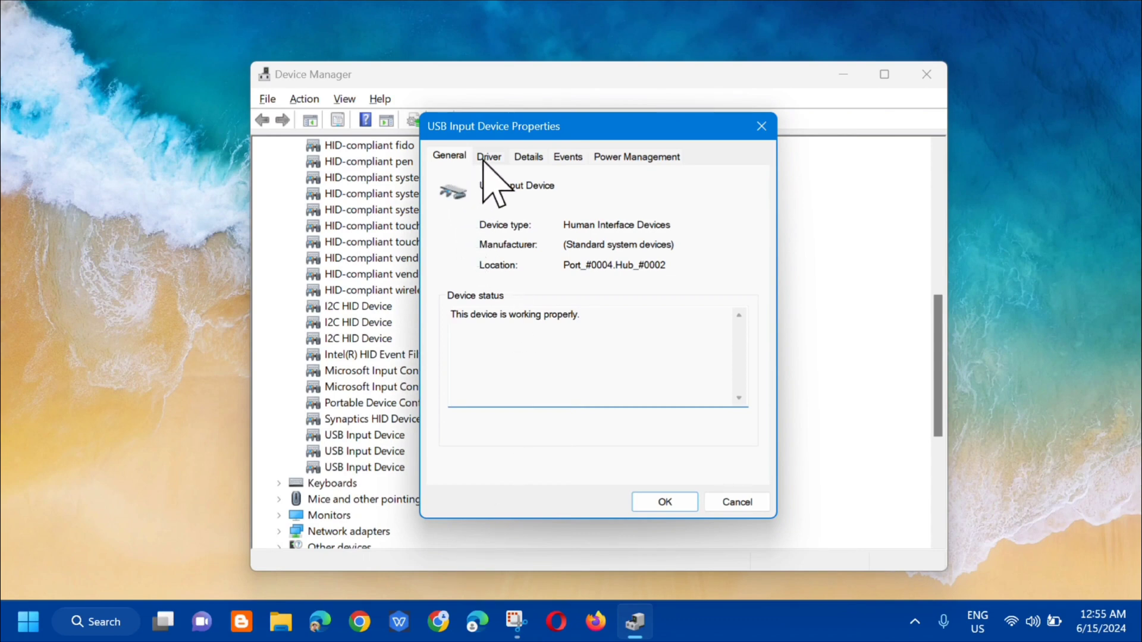
# - Review the USB Input Device's power management options, and close its properties and Device Manager
pyautogui.click(635, 159)
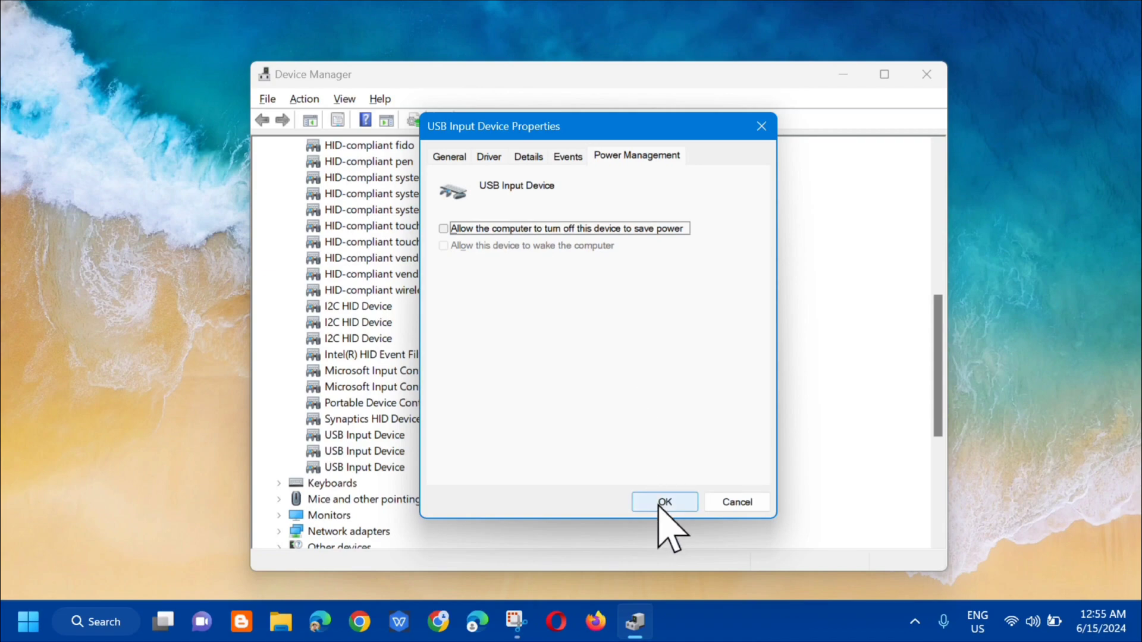
pyautogui.click(761, 128)
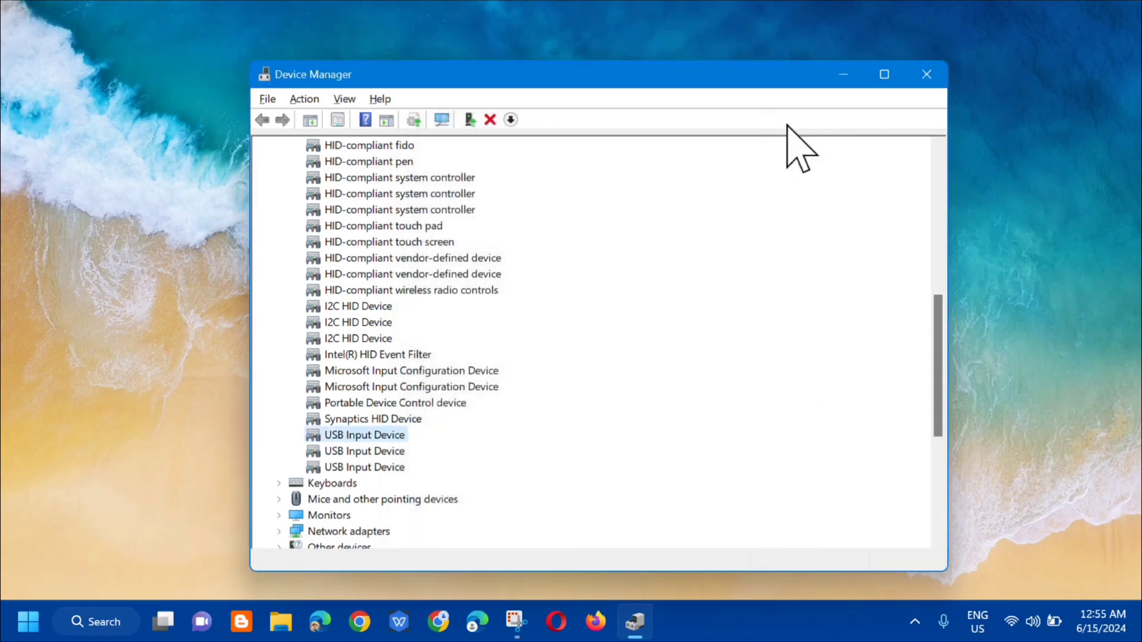
pyautogui.click(925, 75)
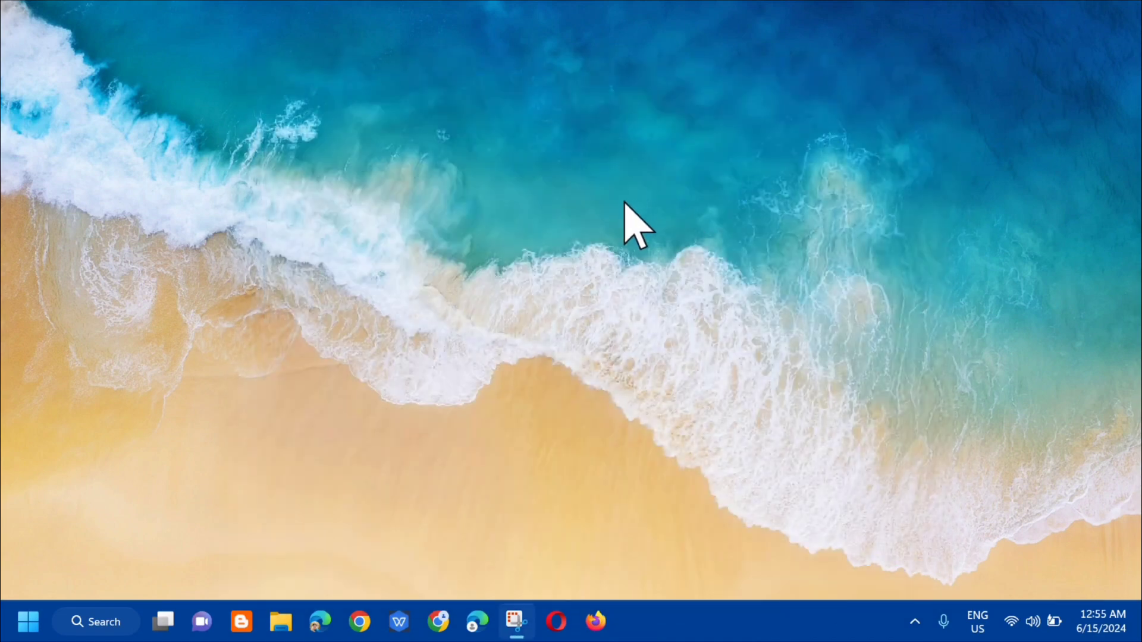
# - Search Windows for "settings" and open the Settings app
pyautogui.click(93, 623)
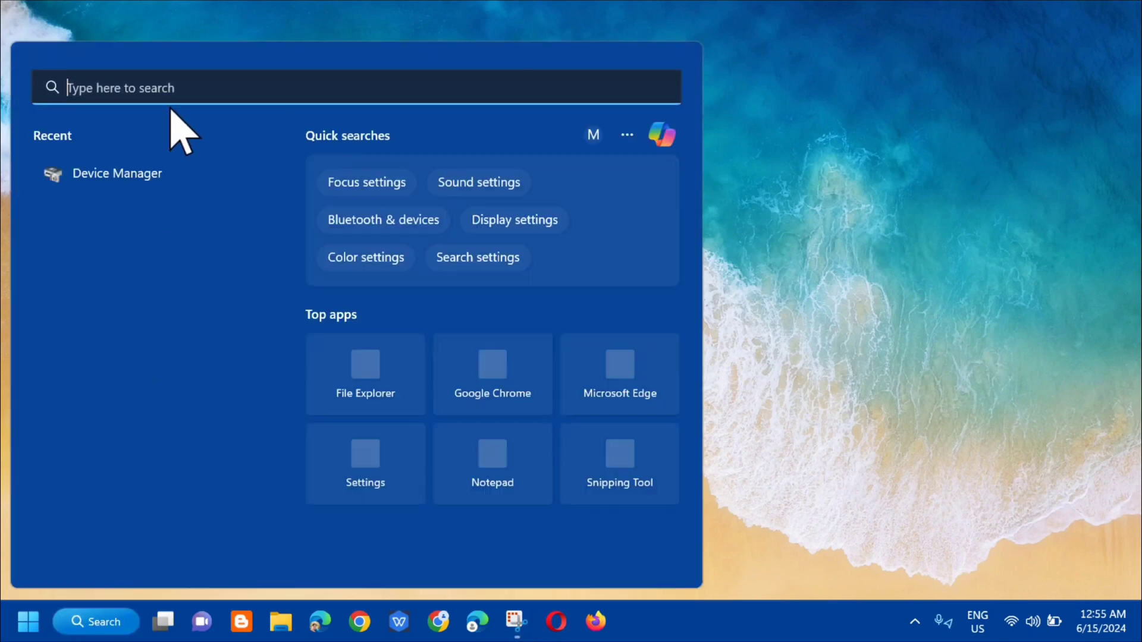
pyautogui.write('settings')
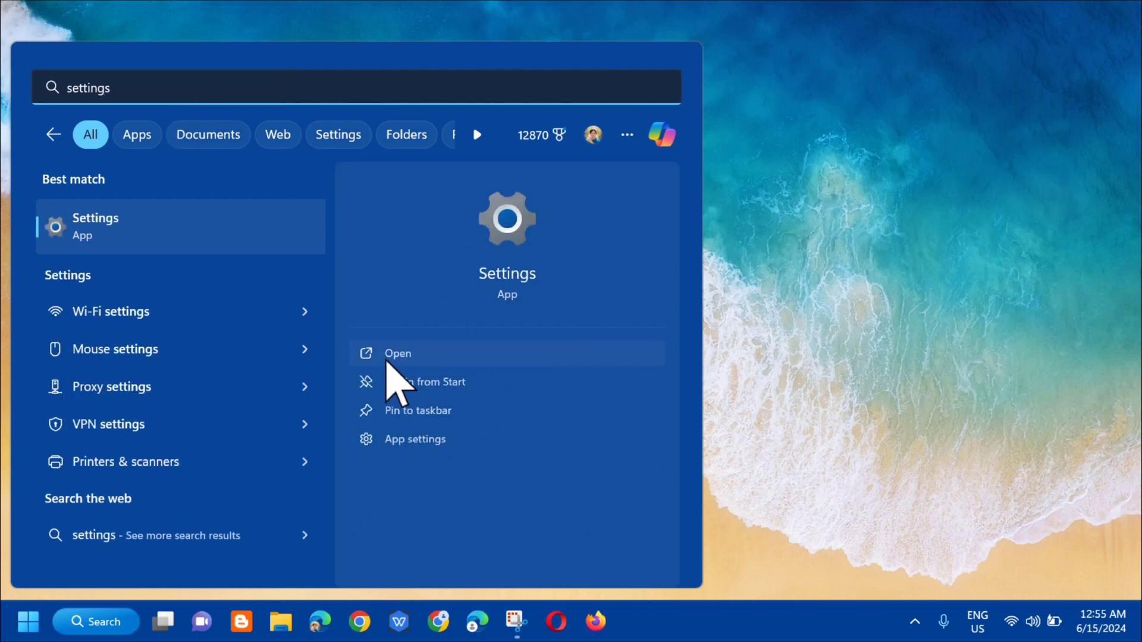
pyautogui.click(393, 354)
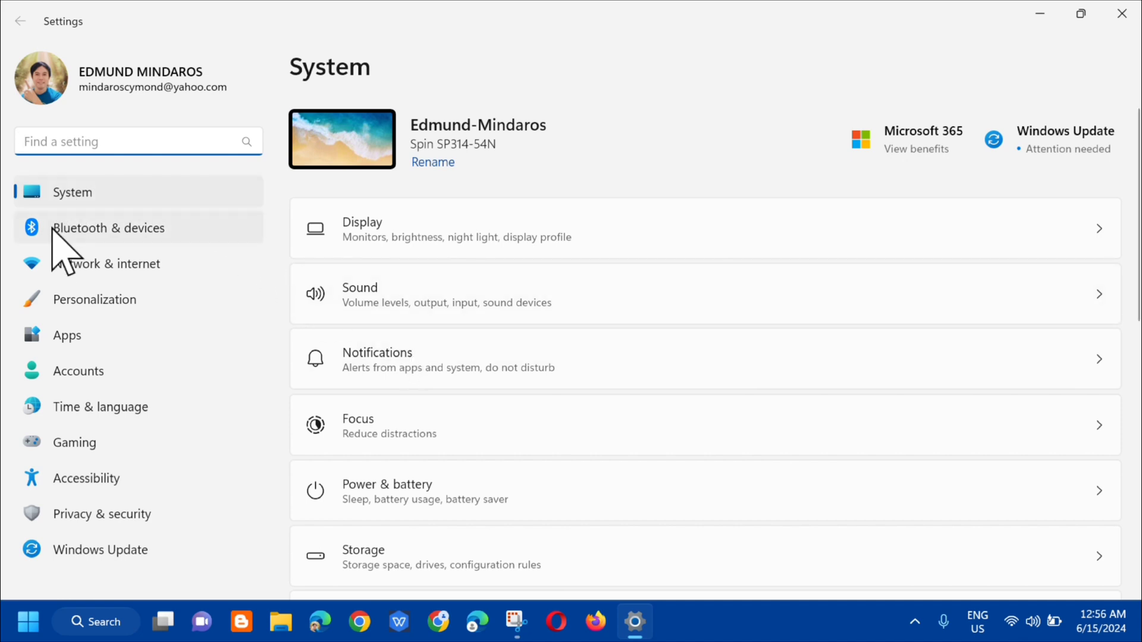
# - Open the Touch settings page under Bluetooth & devices
pyautogui.click(97, 231)
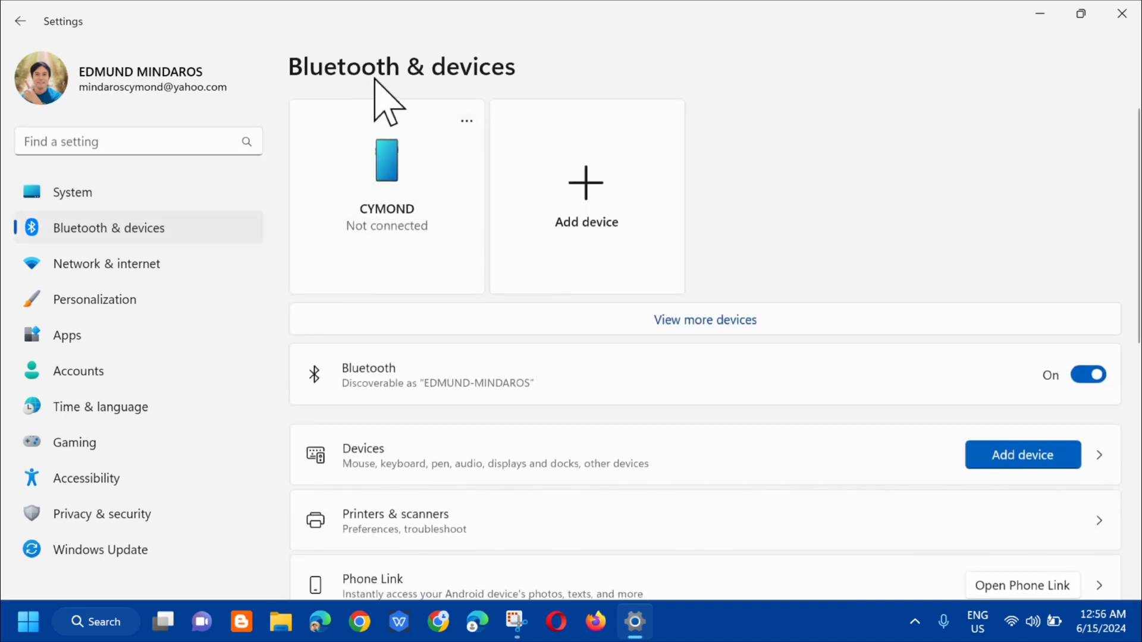
pyautogui.scroll(-5, 616, 363)
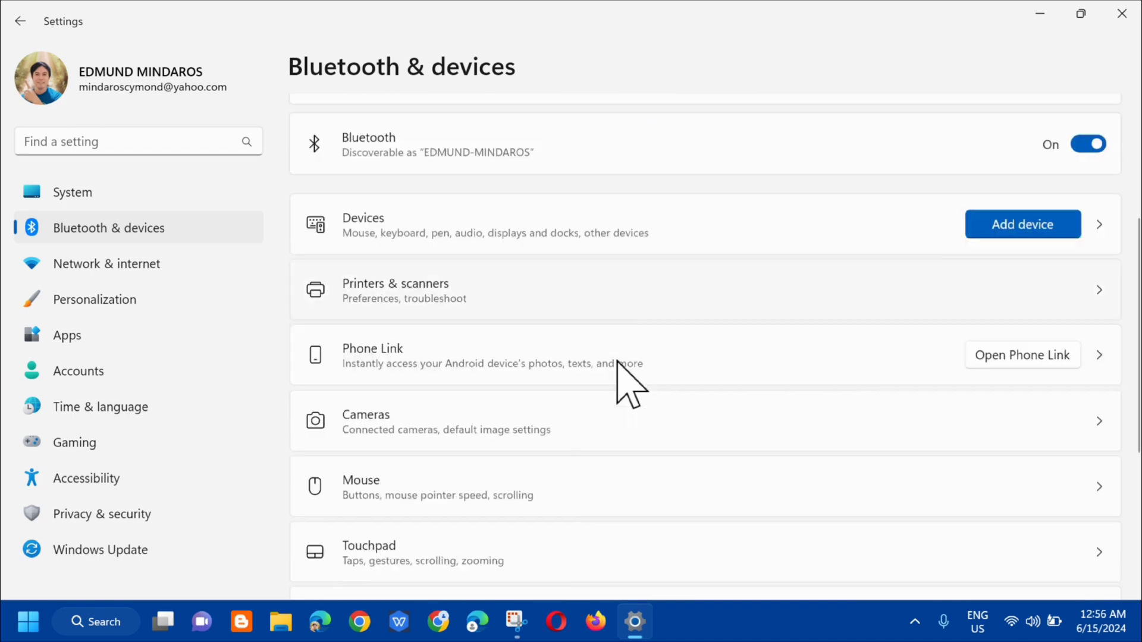
pyautogui.scroll(-3, 543, 297)
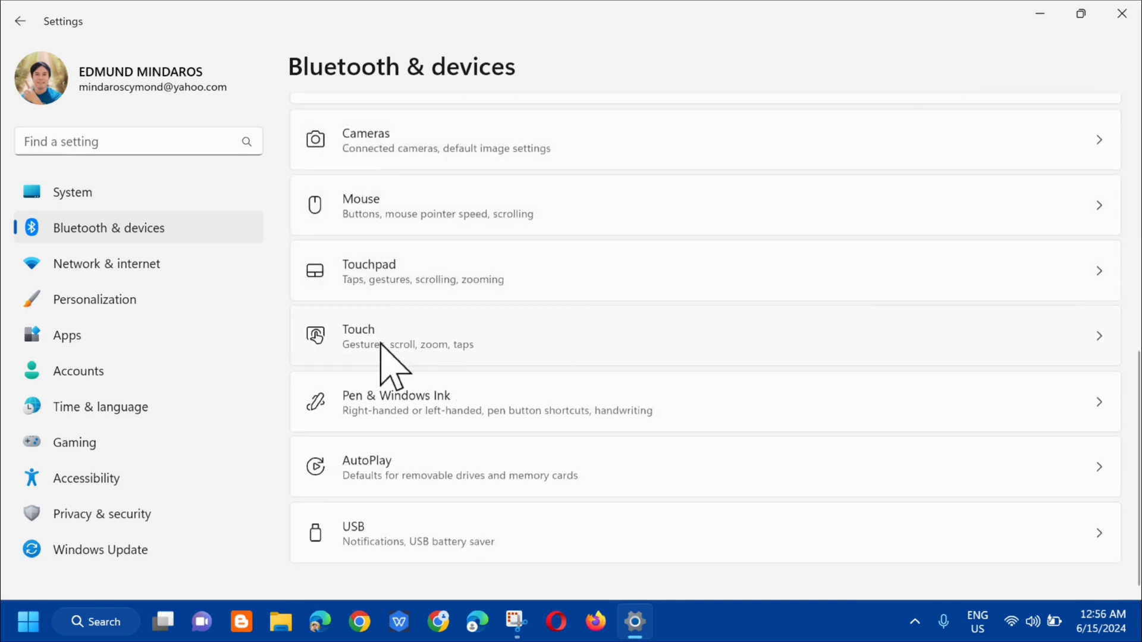
pyautogui.click(410, 346)
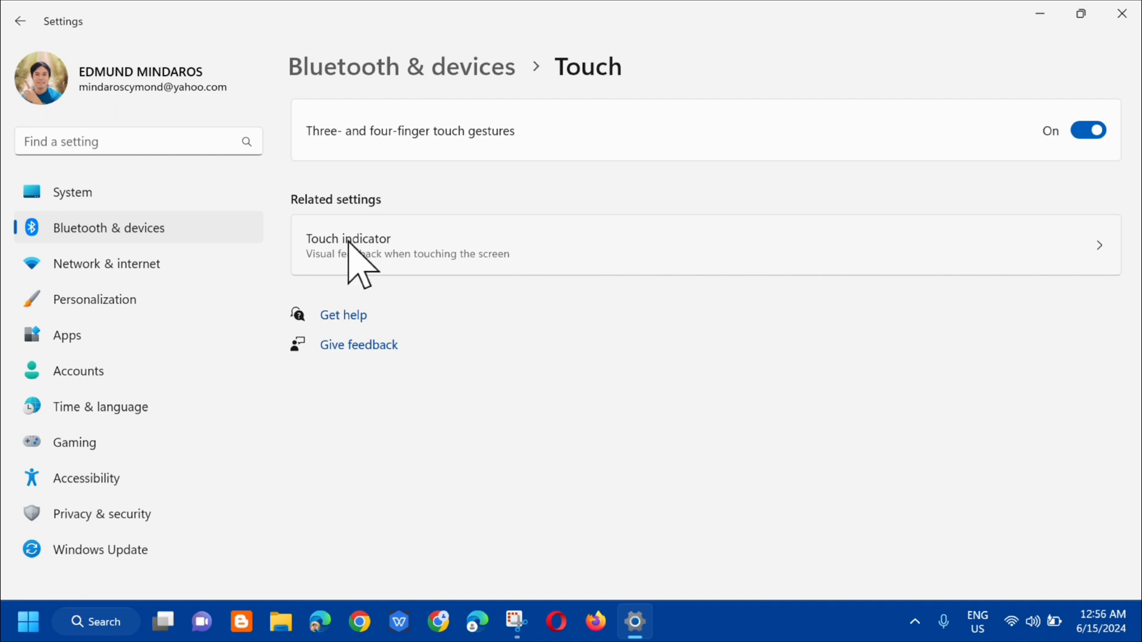
# - Open the related touch indicator setting, turn the touch indicator off, and close Settings
pyautogui.click(459, 251)
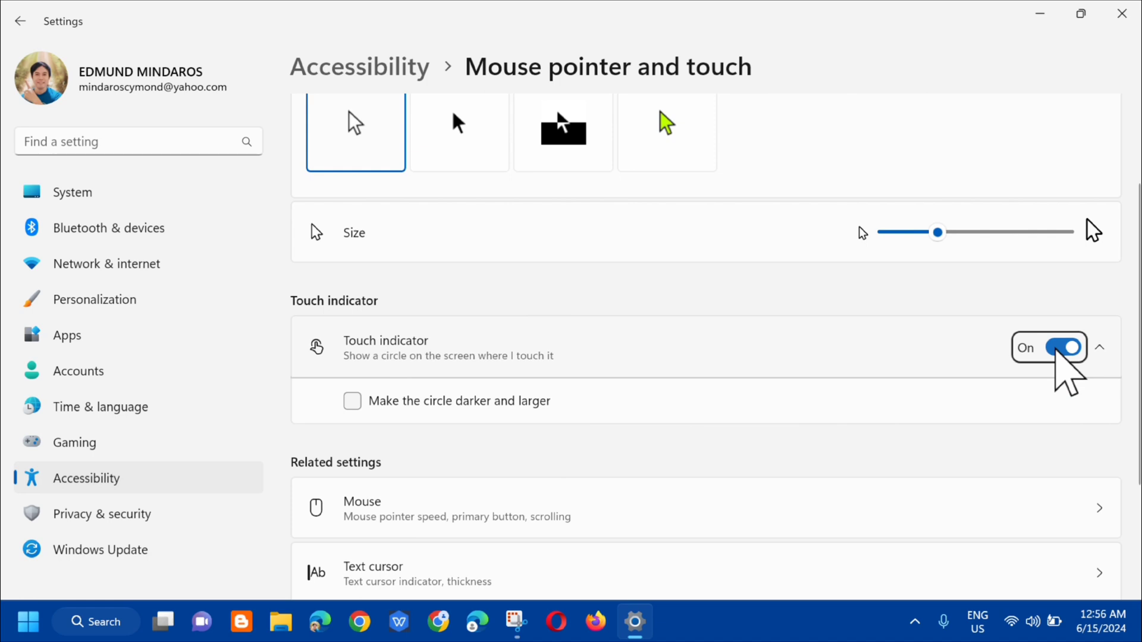
pyautogui.click(1053, 350)
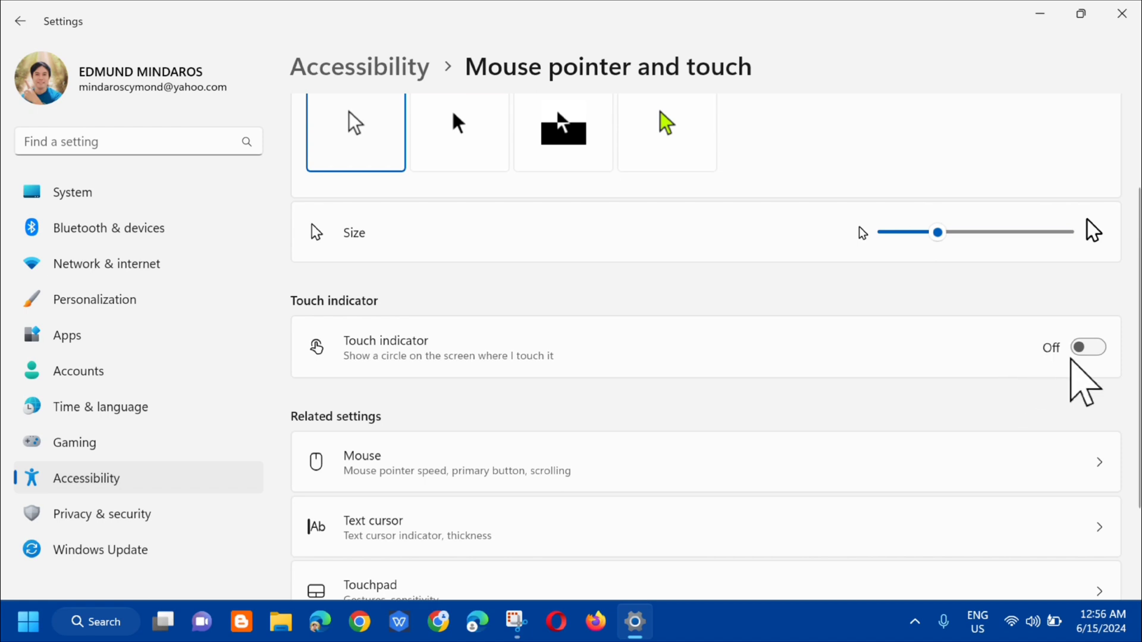
pyautogui.click(1123, 13)
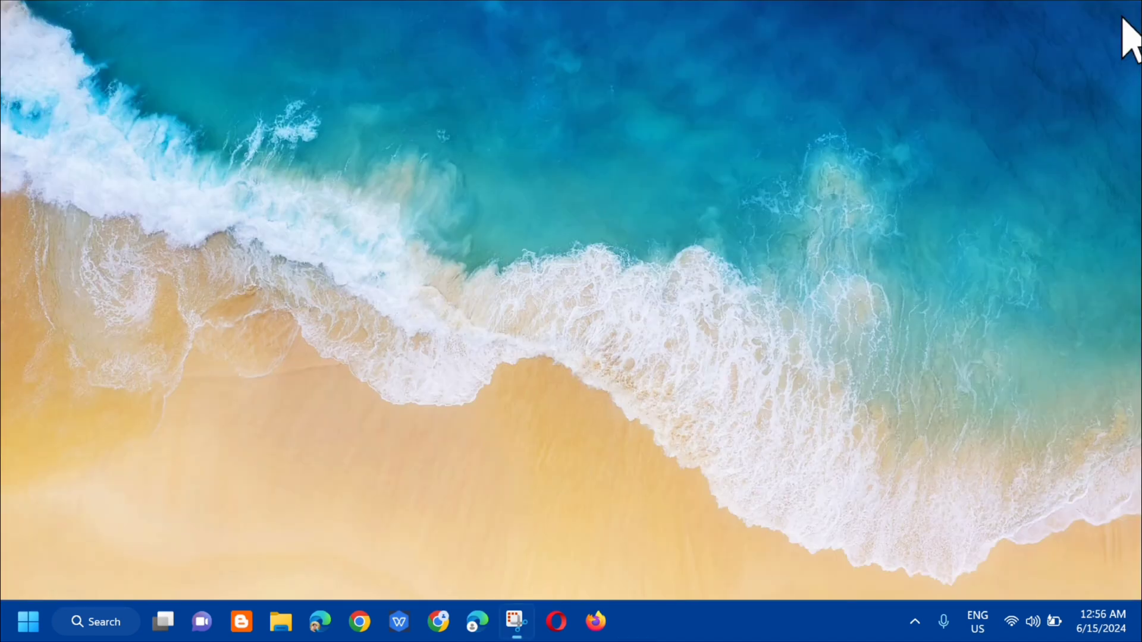
# - Find Device Manager by searching for "device manager" and open it again
pyautogui.click(95, 622)
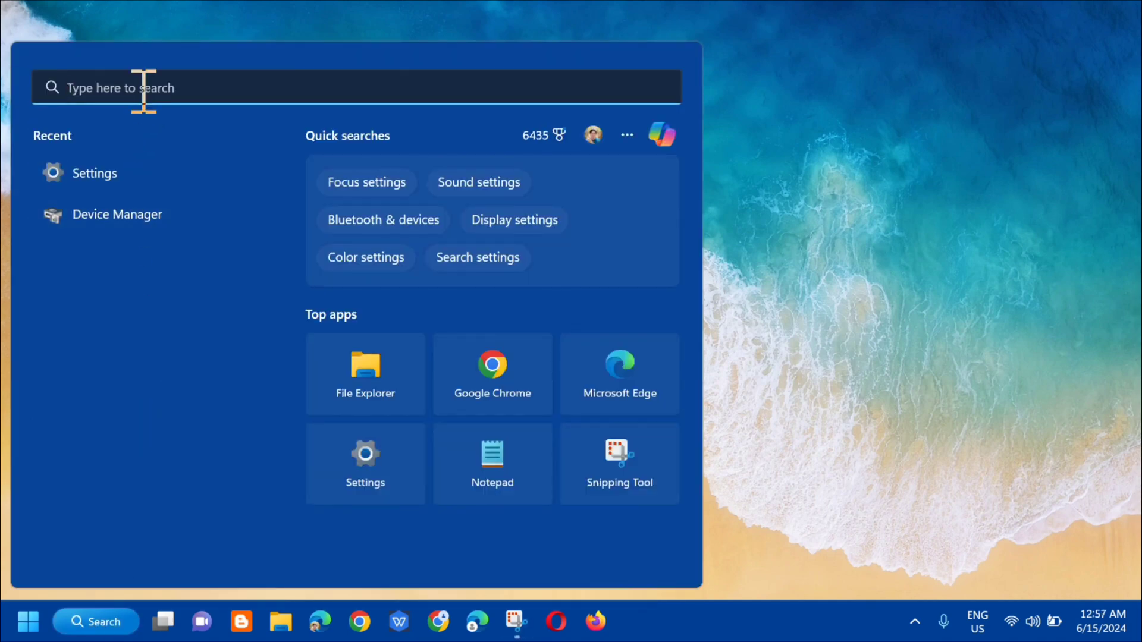
pyautogui.write('device manager')
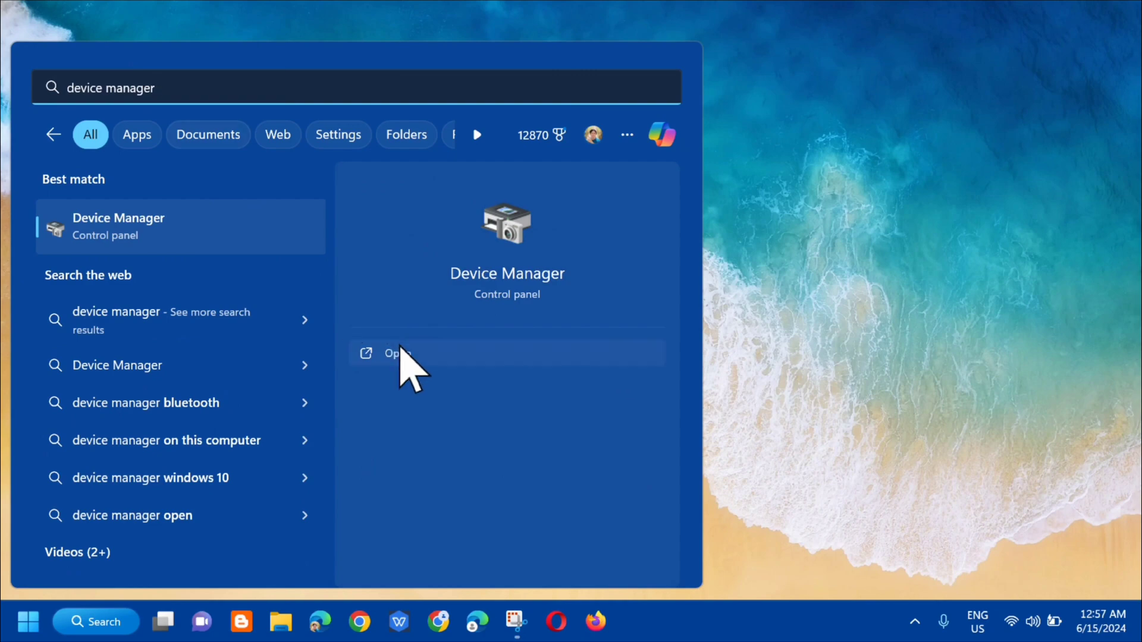
pyautogui.click(399, 353)
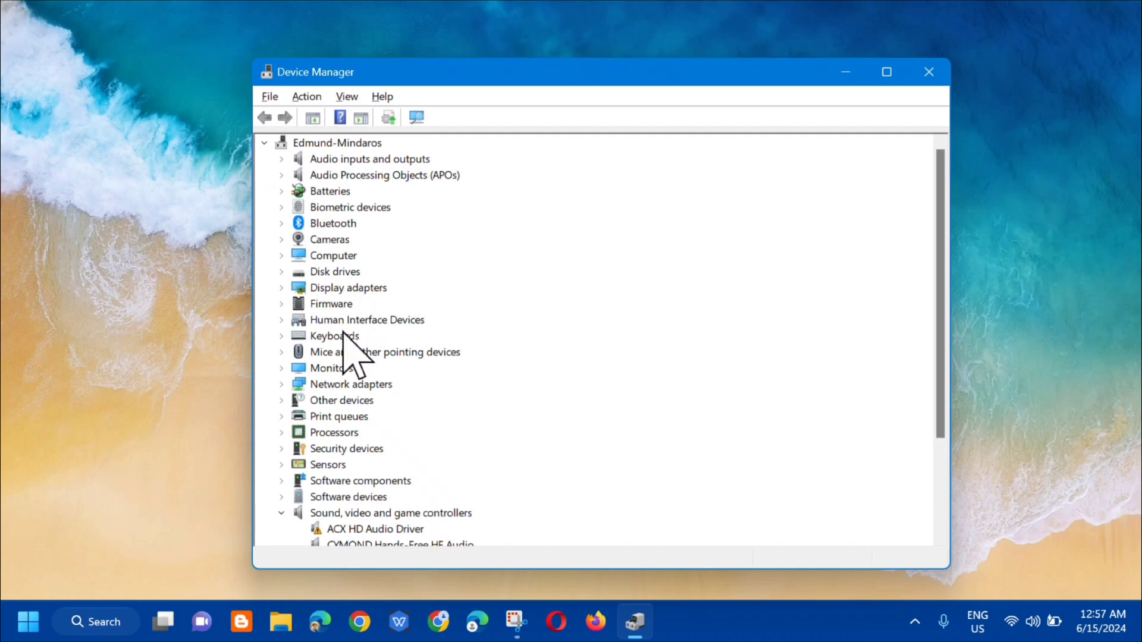
# - Start a driver update for the HID-compliant touch screen under Human Interface Devices
pyautogui.click(281, 320)
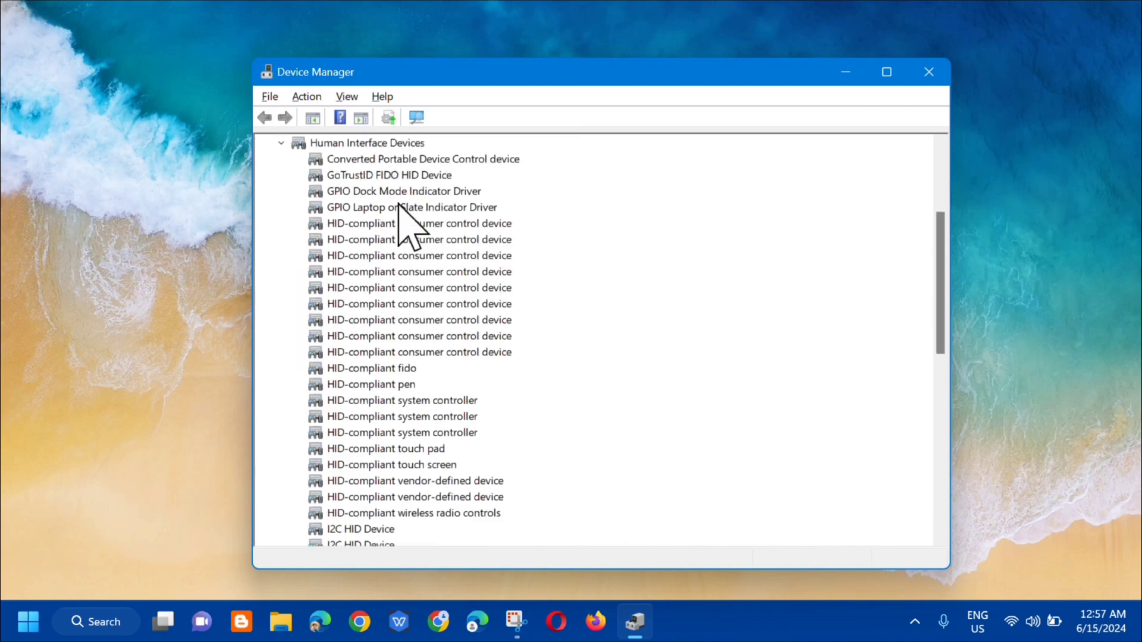
pyautogui.scroll(-3, 424, 350)
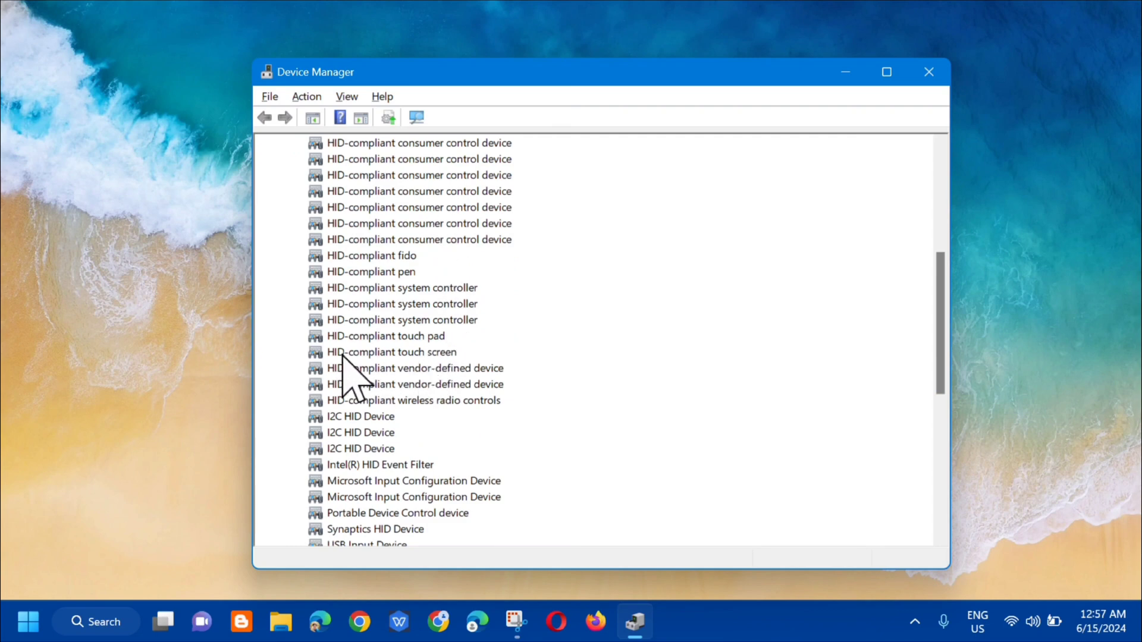
pyautogui.click(454, 354)
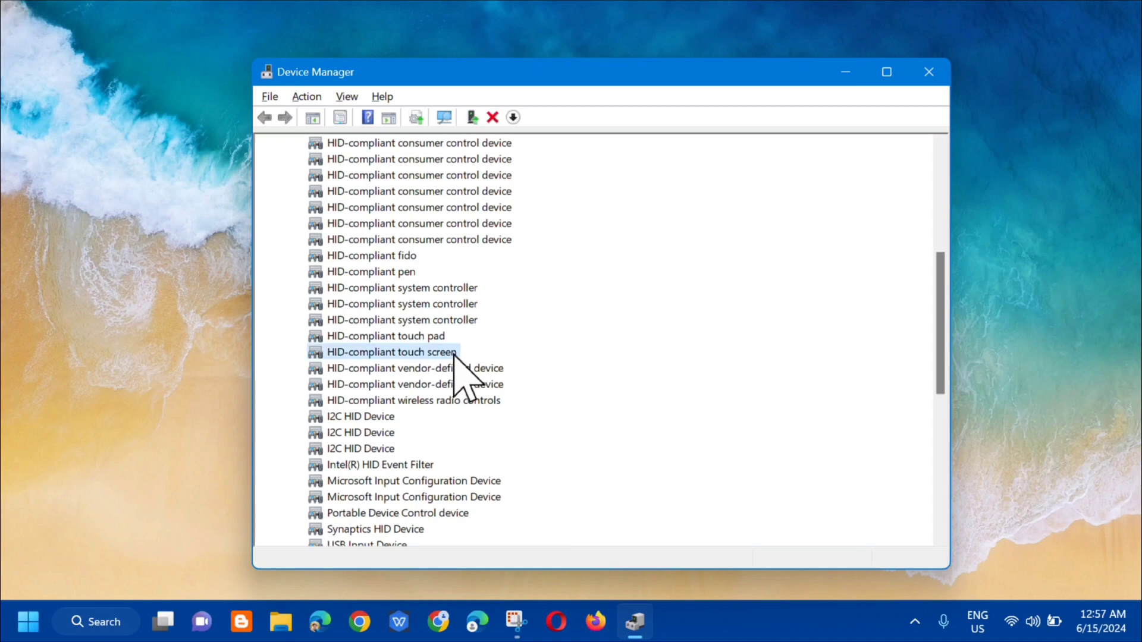
pyautogui.rightClick(455, 354)
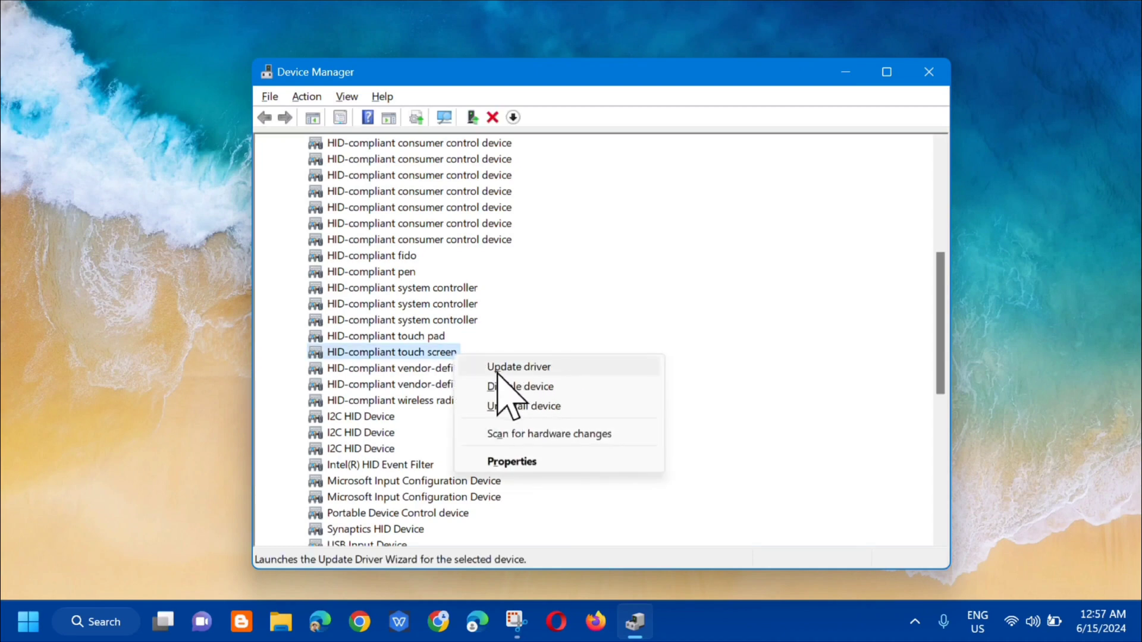
pyautogui.click(522, 369)
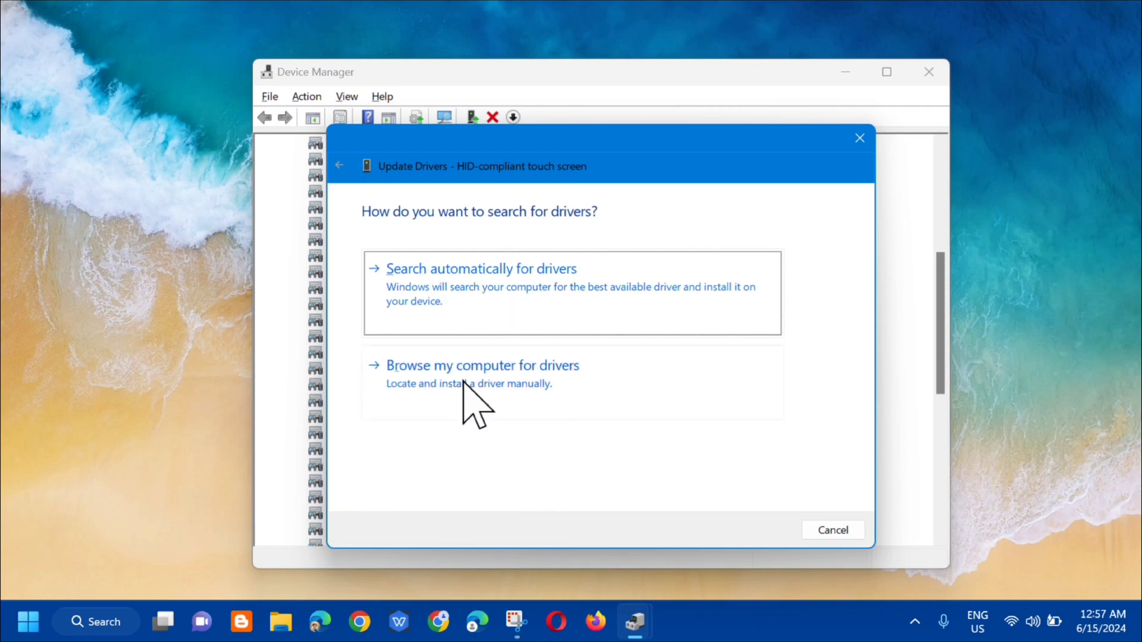
# - Search automatically for touch screen drivers, and close the update wizard and Device Manager
pyautogui.click(476, 290)
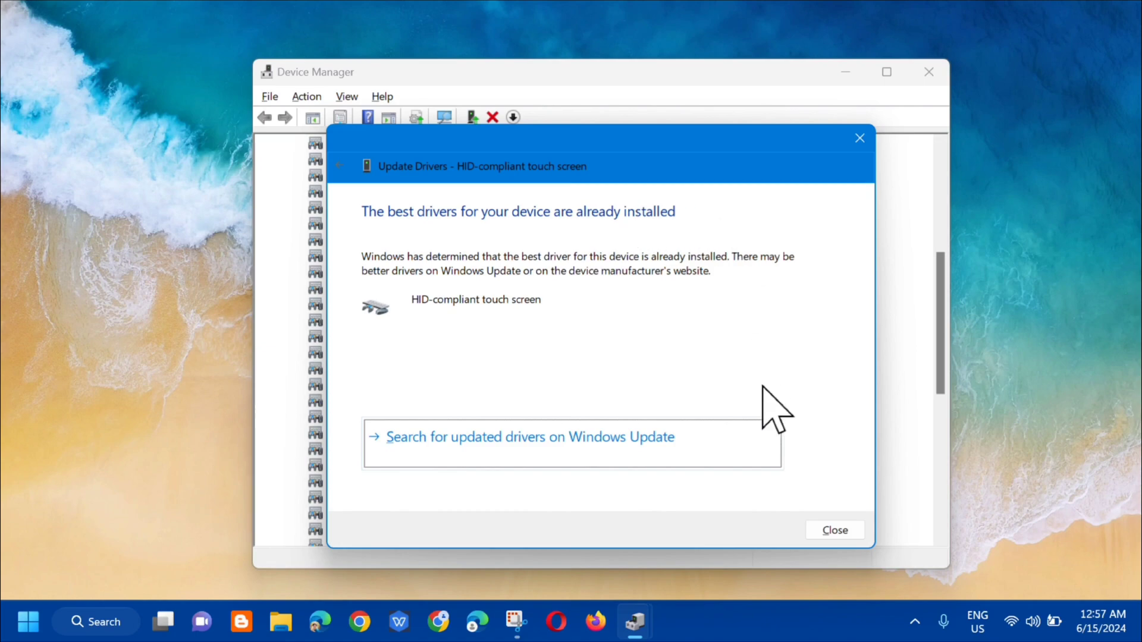
pyautogui.click(835, 530)
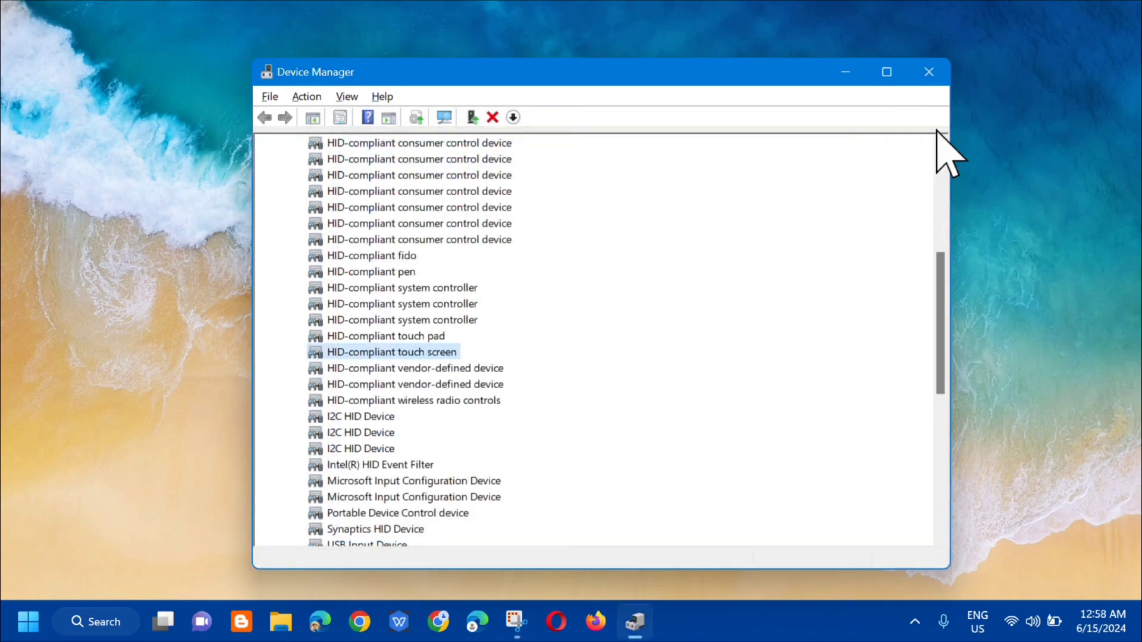
pyautogui.click(929, 72)
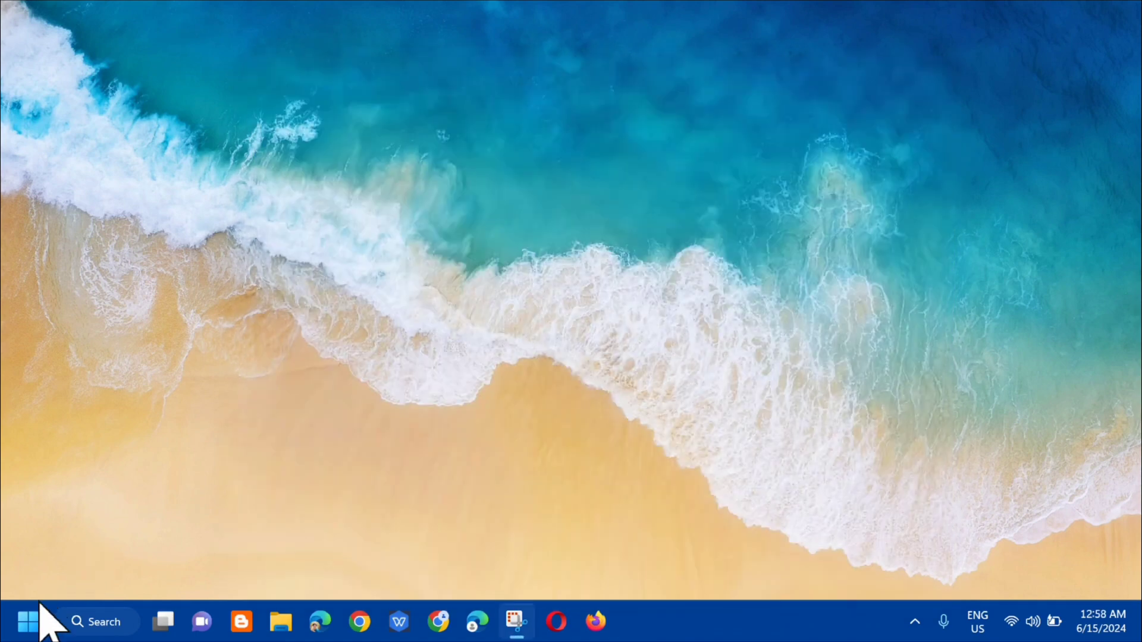
pyautogui.click(27, 623)
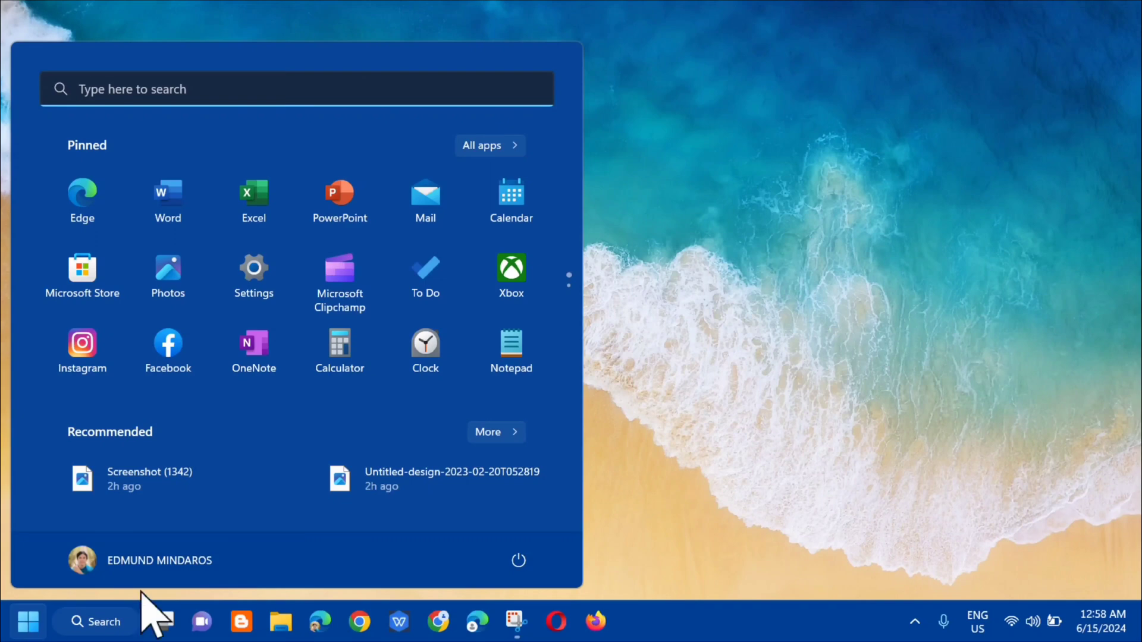
pyautogui.click(517, 561)
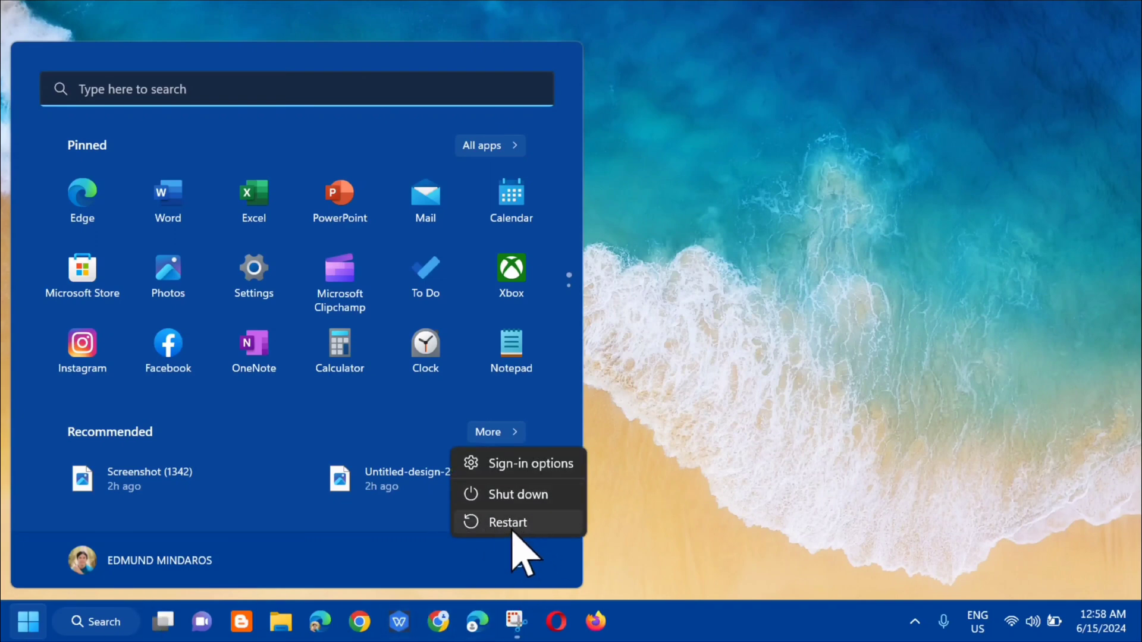
pyautogui.press('Escape')
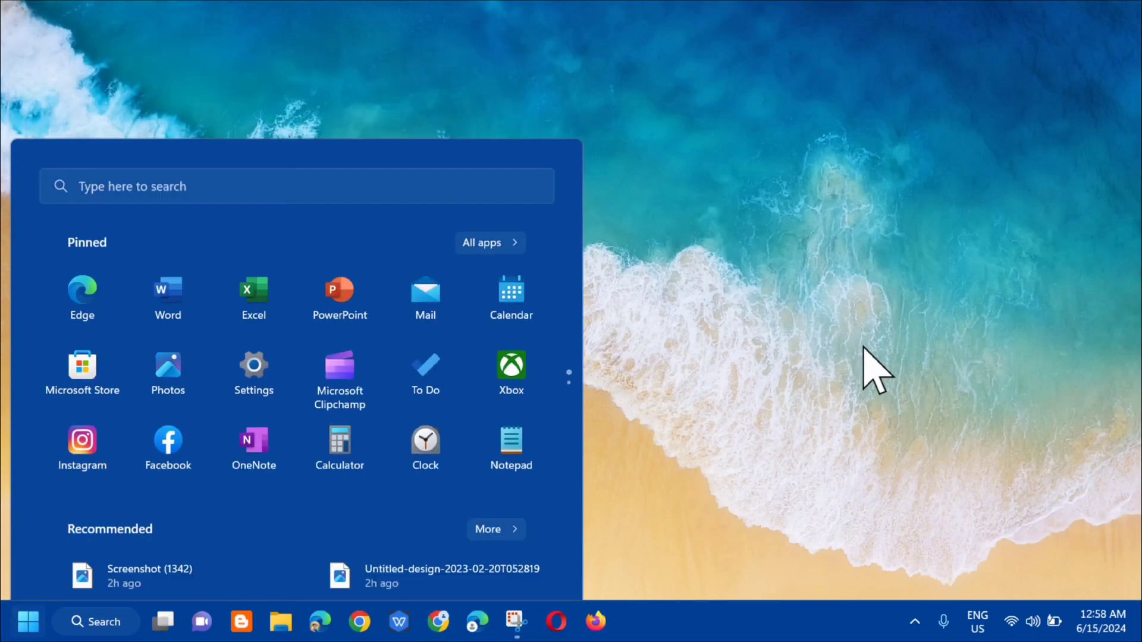
pyautogui.press('Escape')
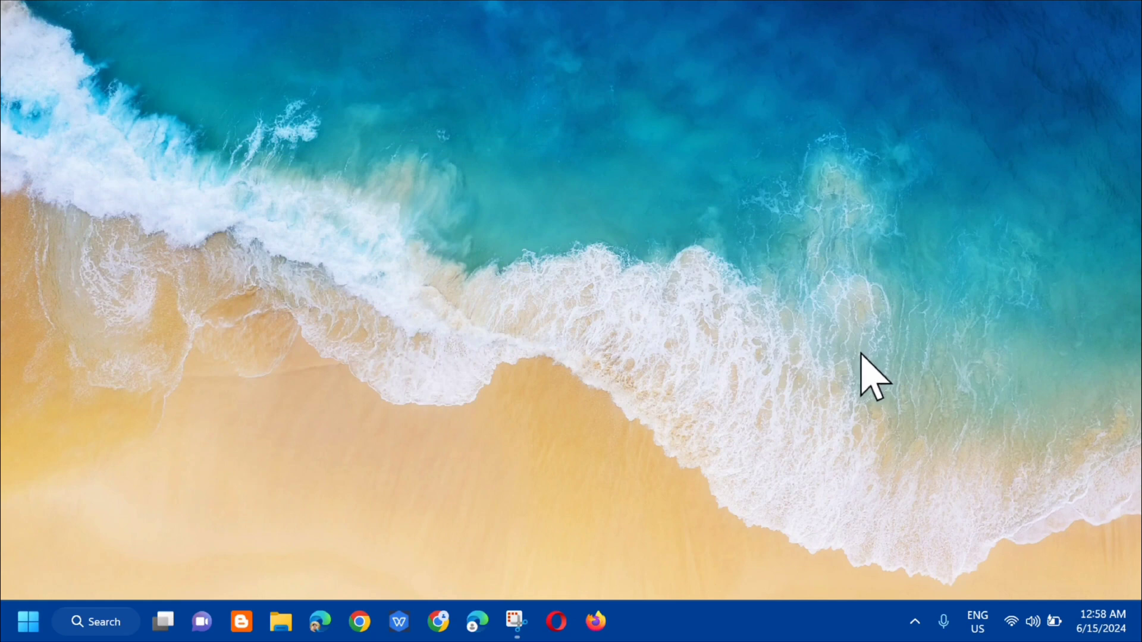